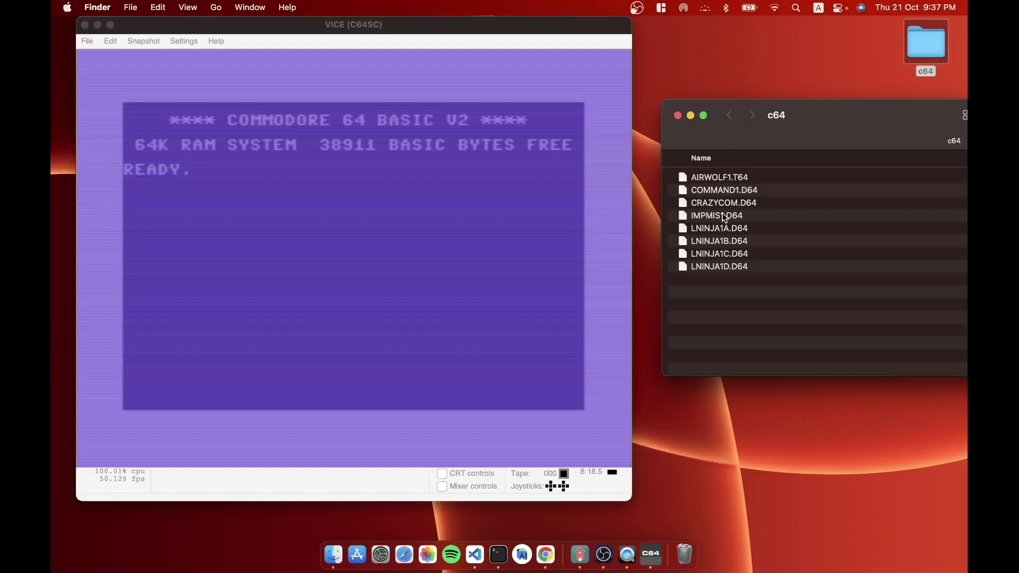
- Autostart the IMPMIS1.D64 game disk by dropping it onto the emulator window
left_click_drag(725, 218, 464, 239)
left_click_drag(311, 240, 292, 239)
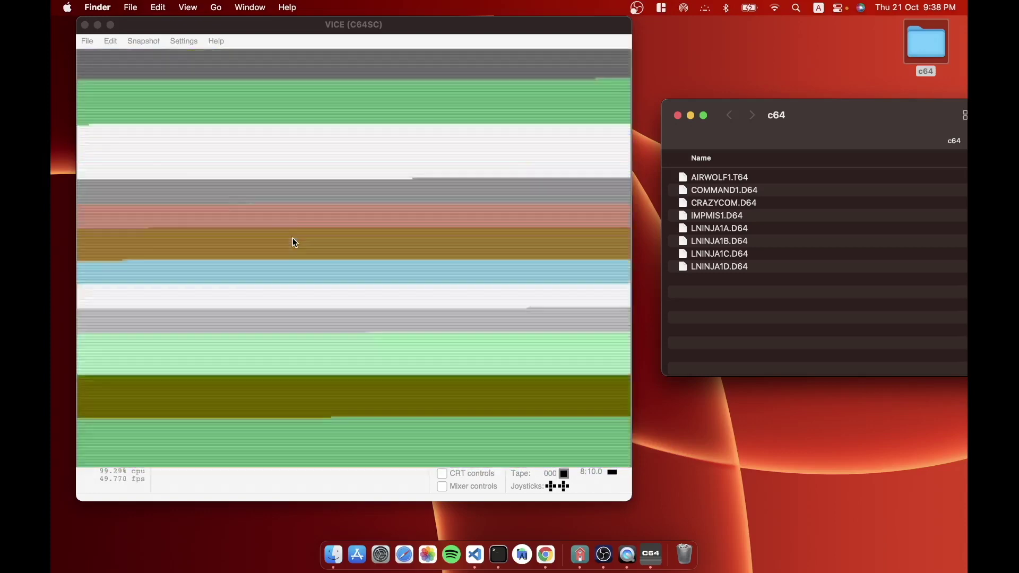
left_click(445, 28)
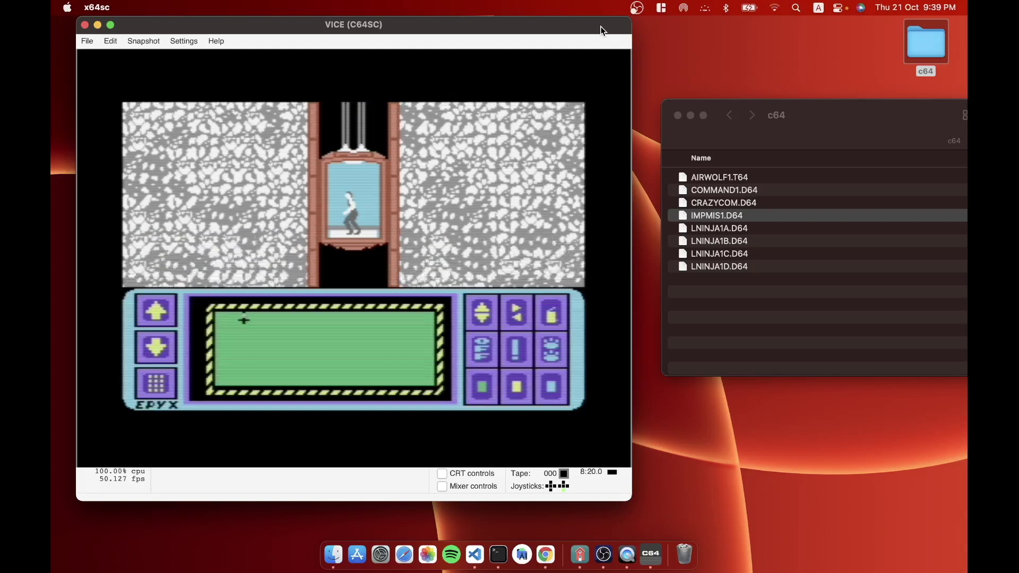
- Walk the agent right from the elevator into the first room, then open the VICE homepage
key("Right")
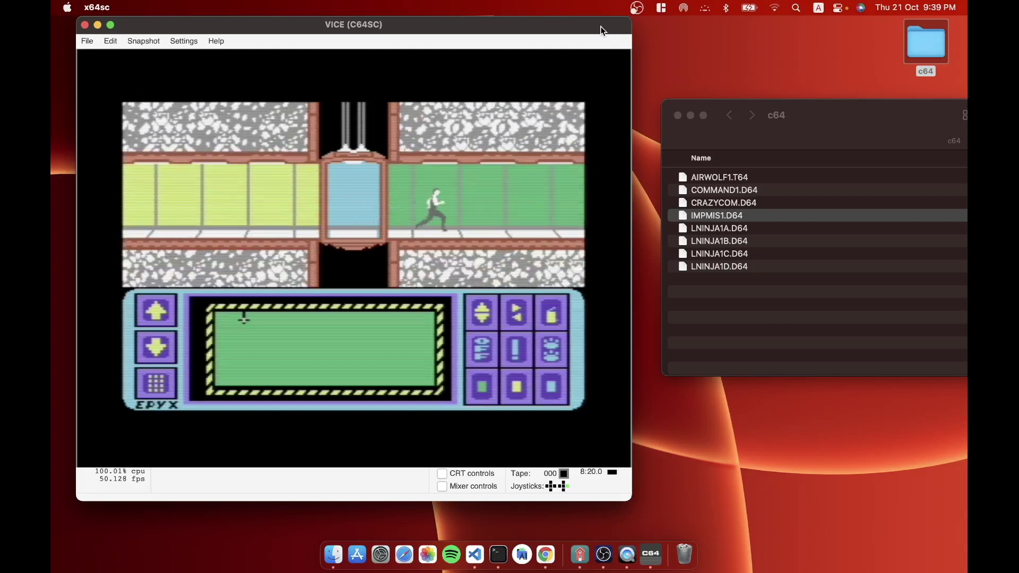
key("Right")
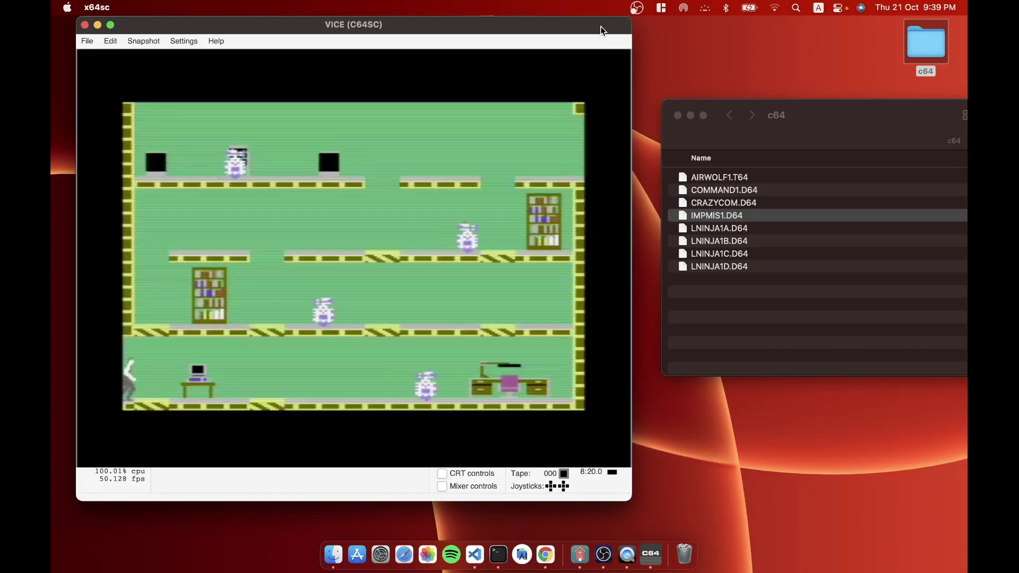
key("Right")
key("Right")
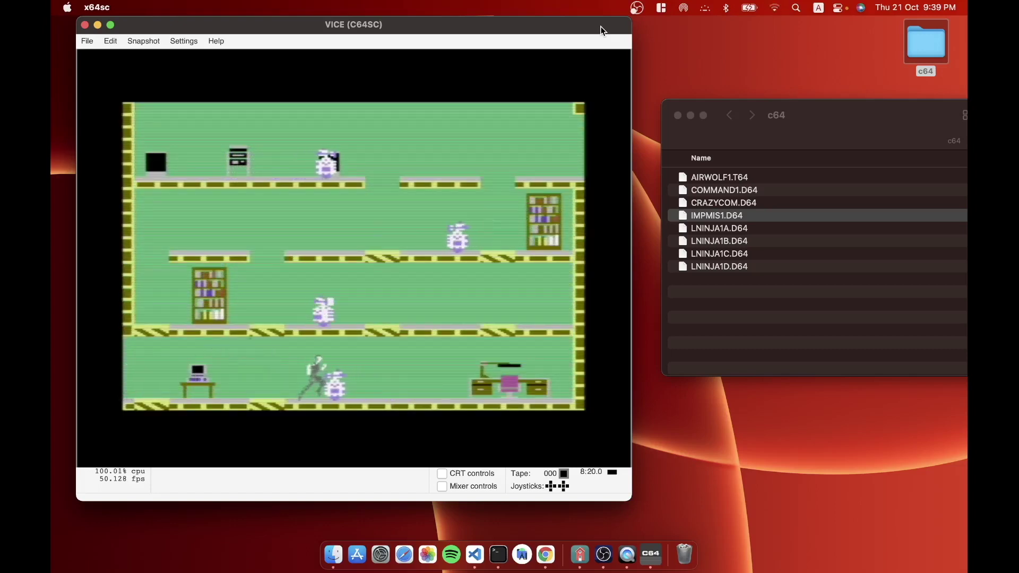
left_click(642, 8)
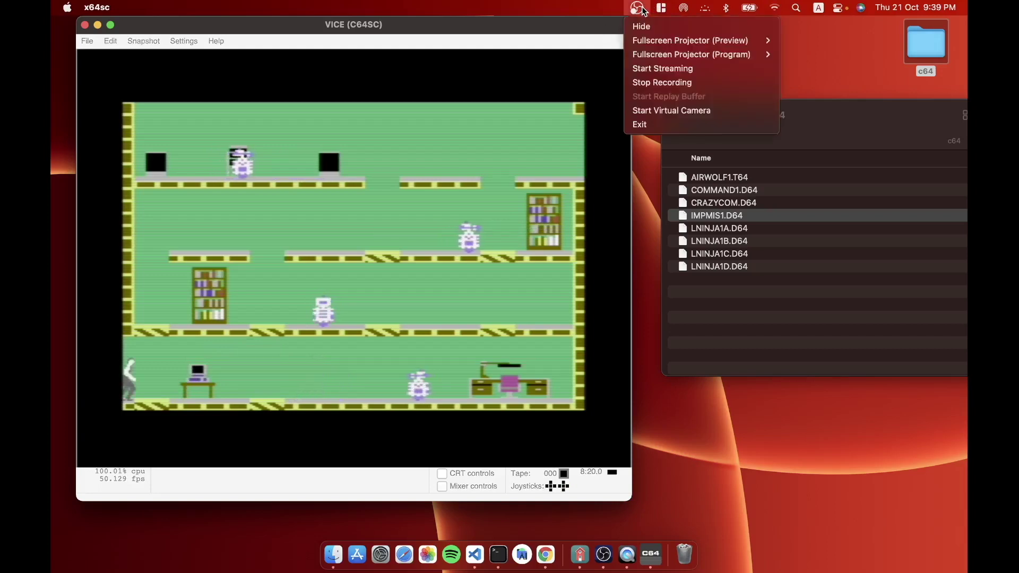
left_click(664, 79)
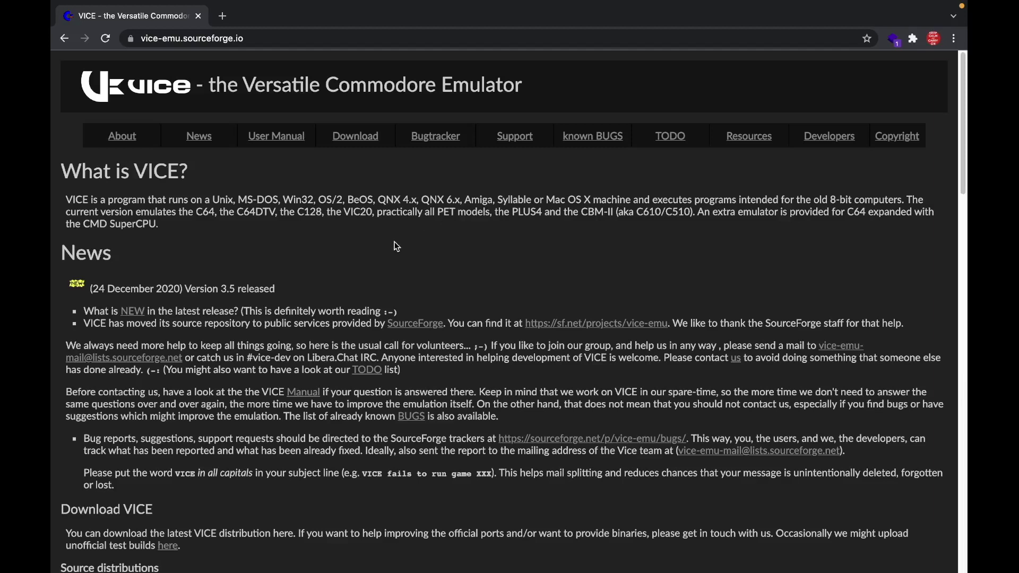
- Select and clear the host-systems intro text, then dismiss the page's context menu
left_click_drag(215, 201, 221, 212)
left_click(221, 212)
right_click(227, 243)
left_click(257, 45)
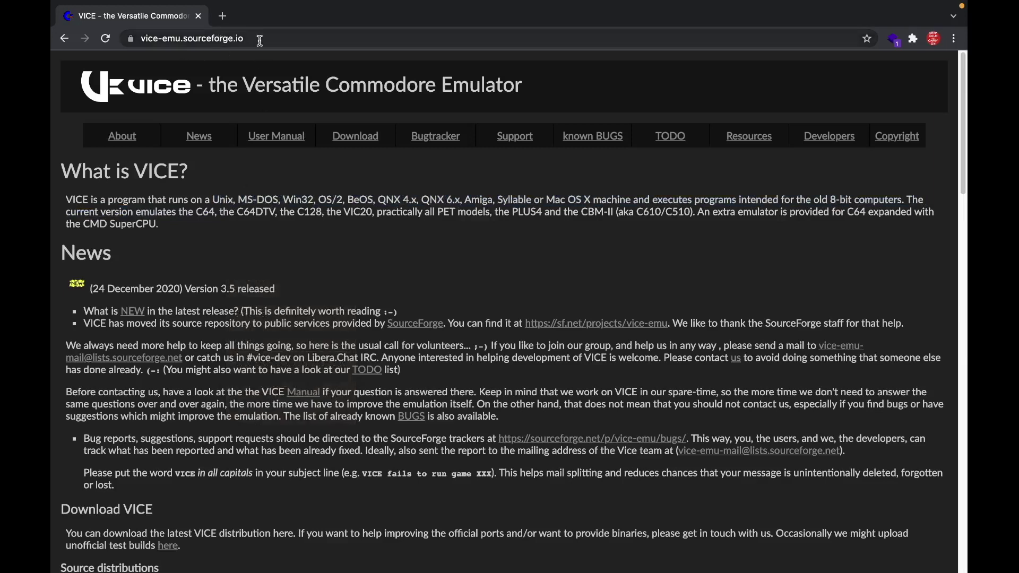
- Scroll down to the Download VICE section, then switch to the desktop
scroll(242, 262, "down", 4)
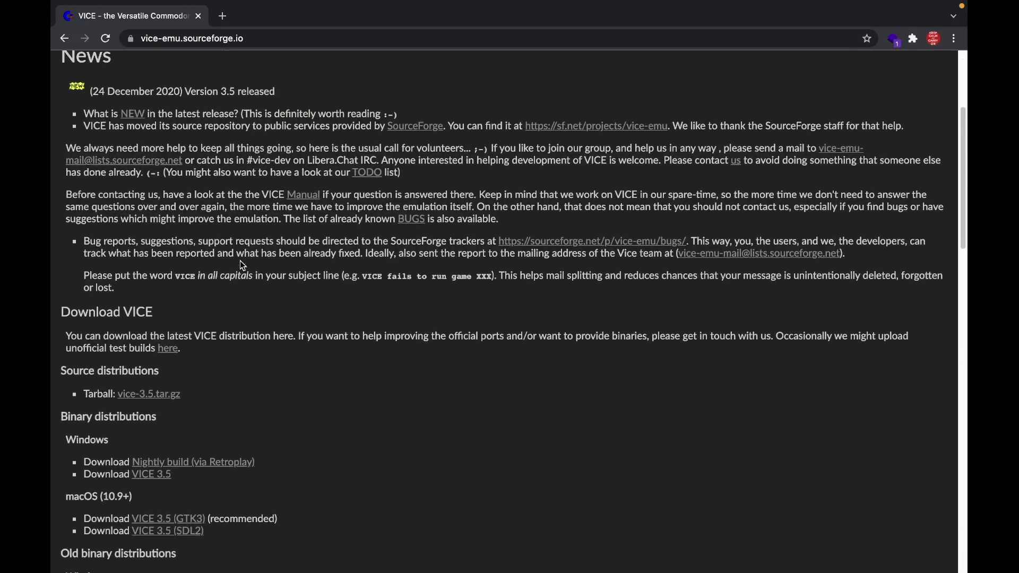
scroll(240, 260, "down", 2)
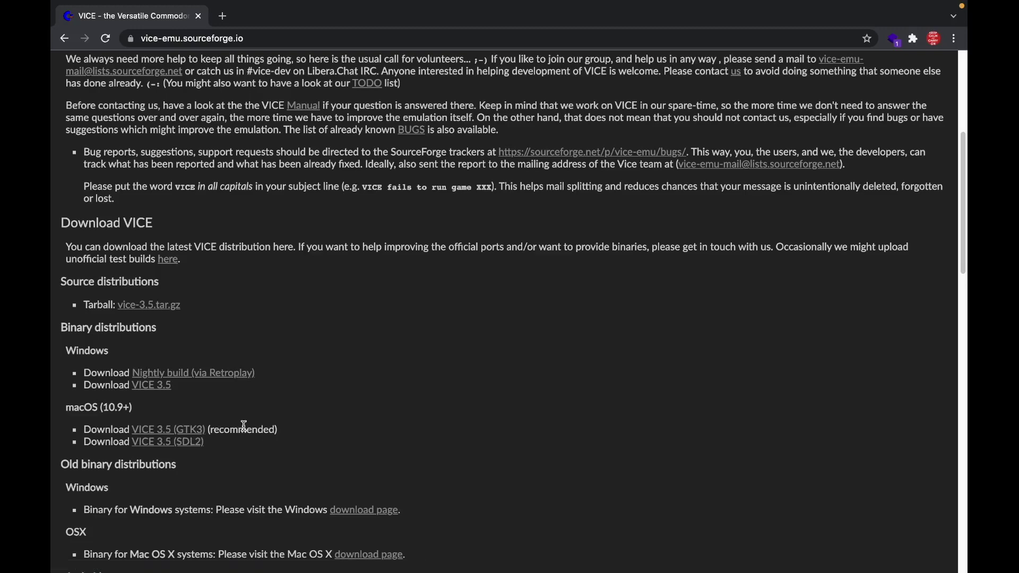
key("ctrl+Left")
- Launch VICE through Spotlight with 'vice' and start the x64sc emulator from the launcher
key("super+space")
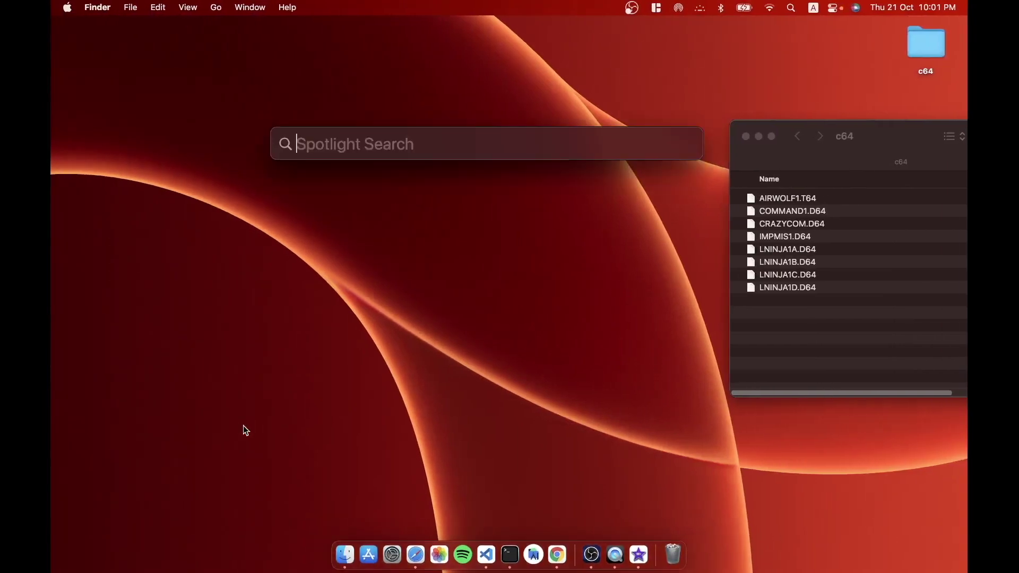
type("vice")
key("Return")
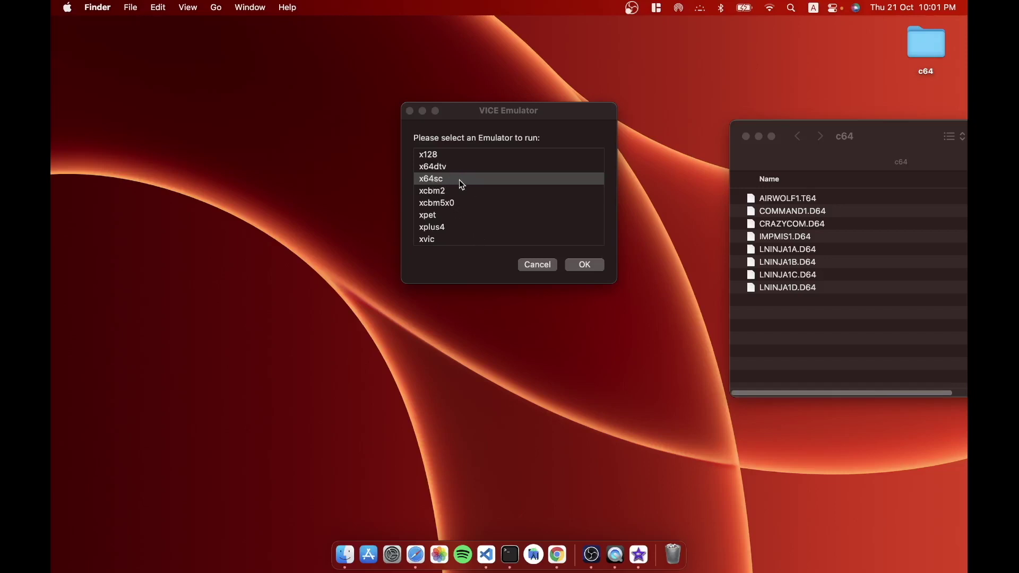
left_click(586, 264)
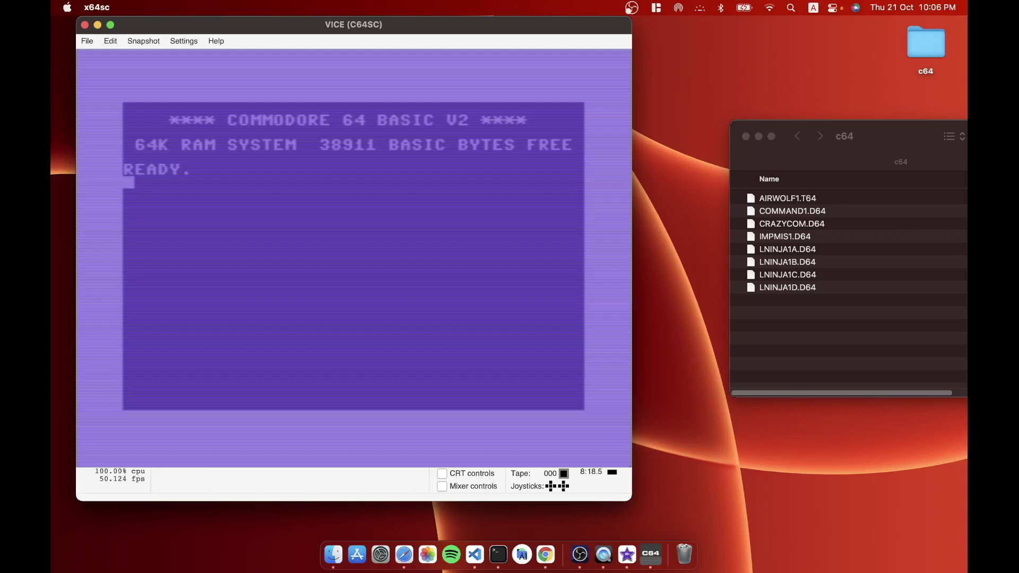
- Run POKE 53280,0 and POKE 53281,0 to turn the border and background black
type("poke ")
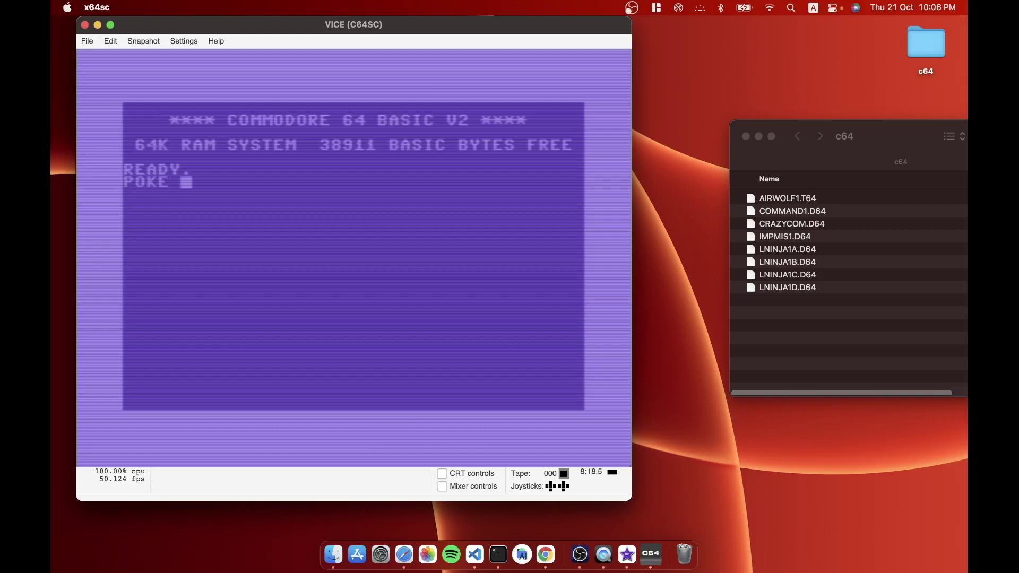
type("53280")
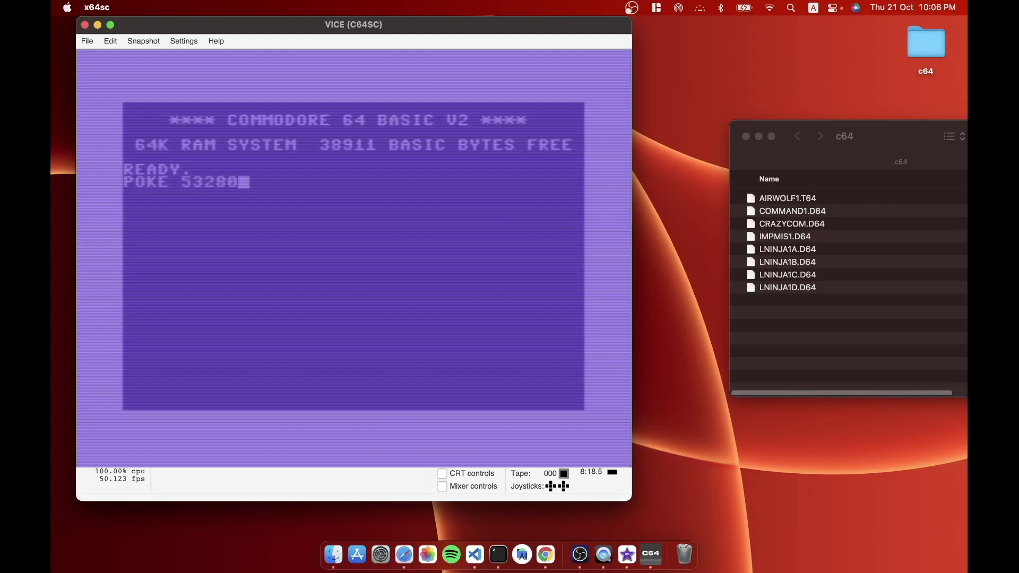
type(",0")
key("Return")
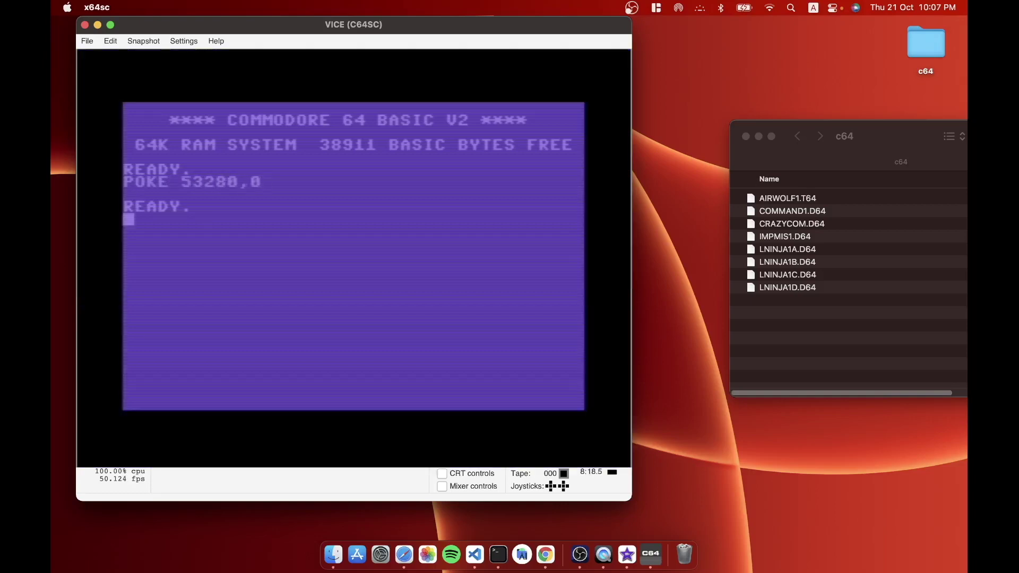
type("poke 5328")
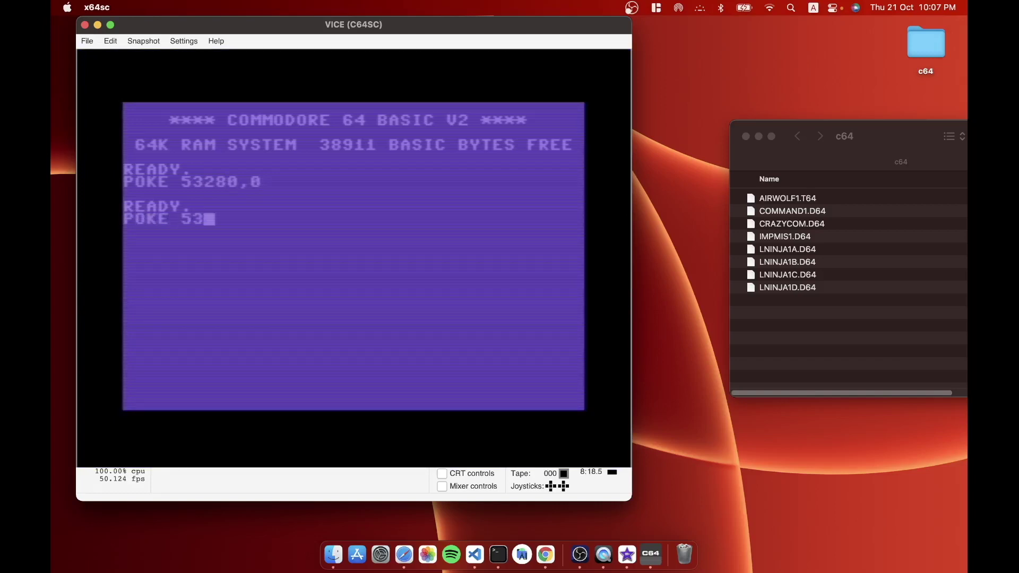
type("1,0")
key("Return")
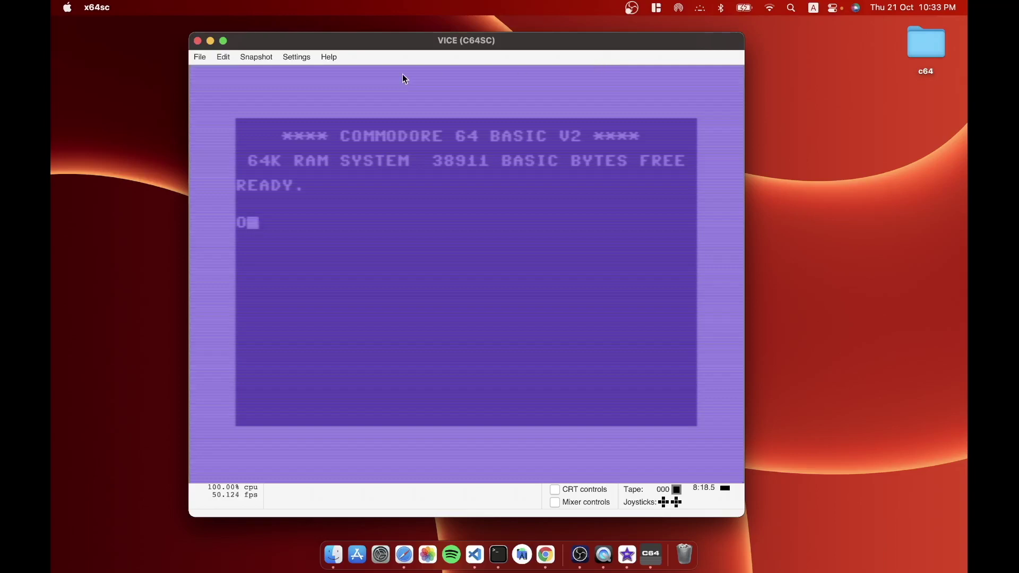
- Open Settings and navigate from Audio to the Input devices Joystick page
left_click(296, 59)
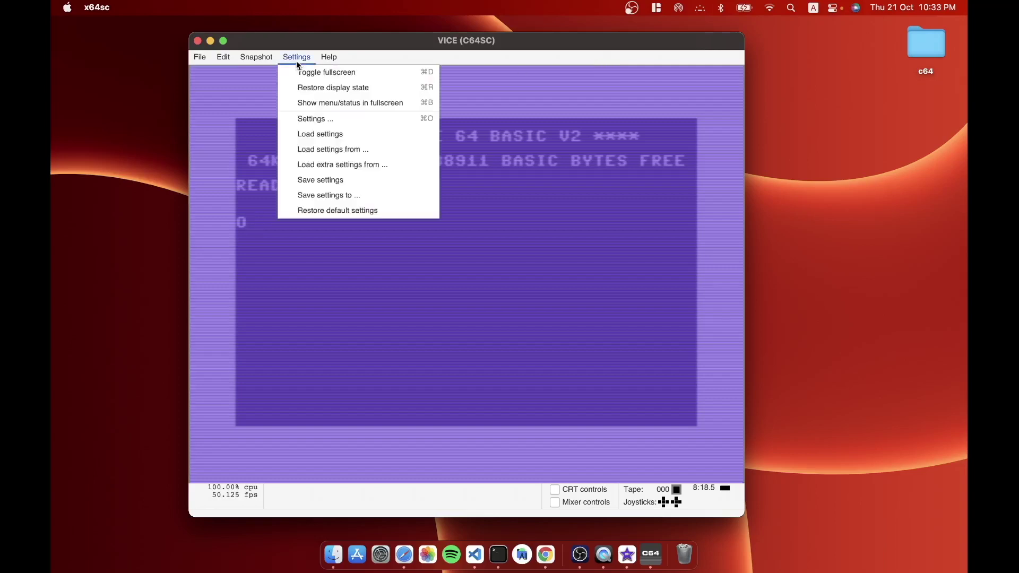
left_click(313, 120)
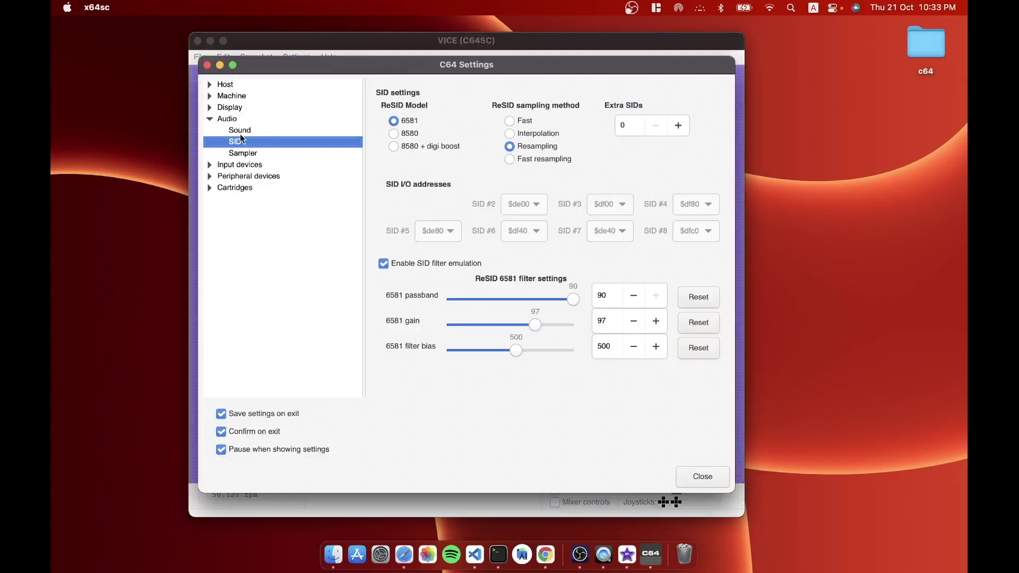
left_click(210, 119)
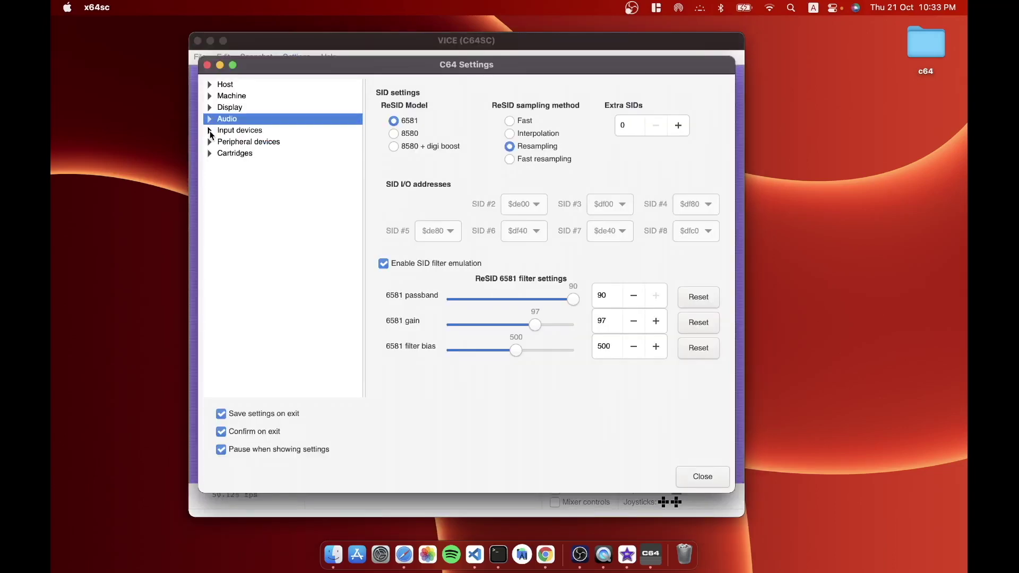
left_click(210, 130)
left_click(246, 153)
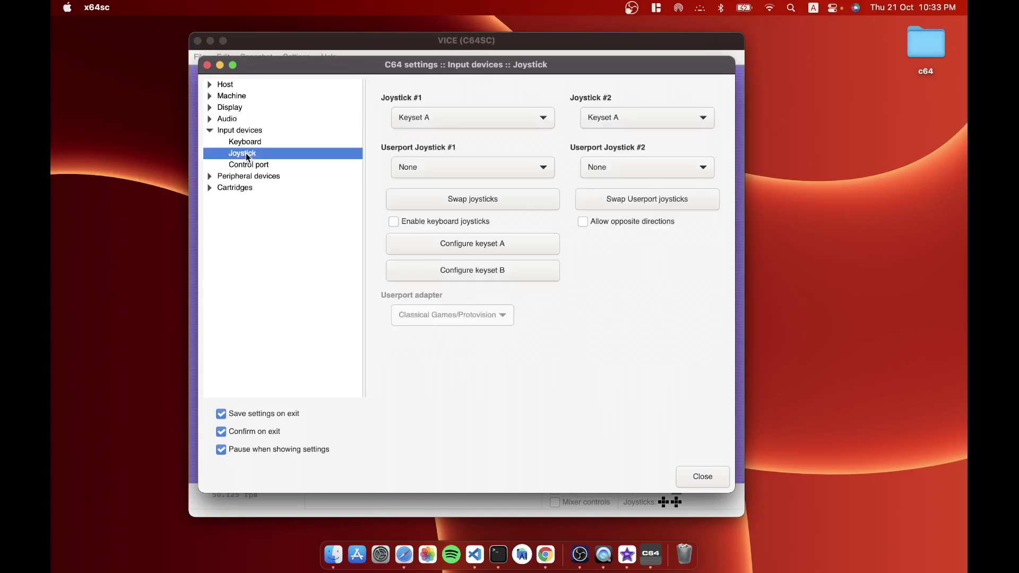
- Review the Joystick #1 assignment and keyset A mapping, cancelling without changes
left_click(506, 122)
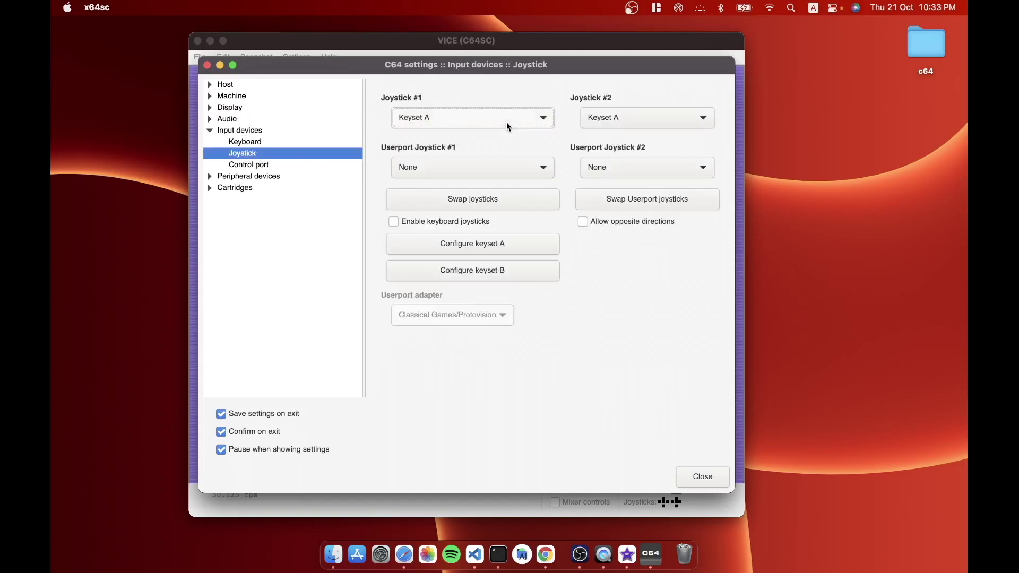
left_click(488, 245)
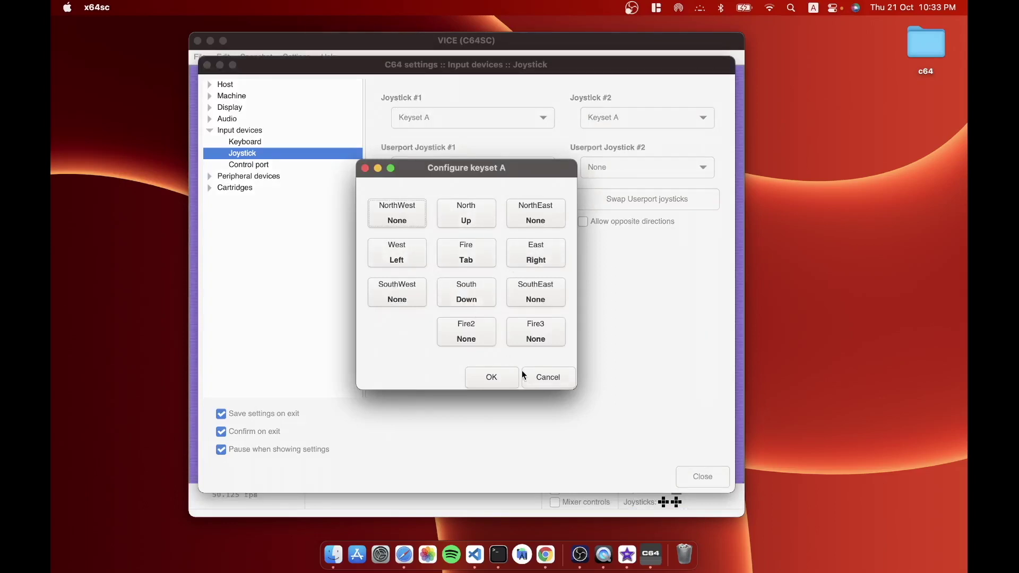
left_click(543, 376)
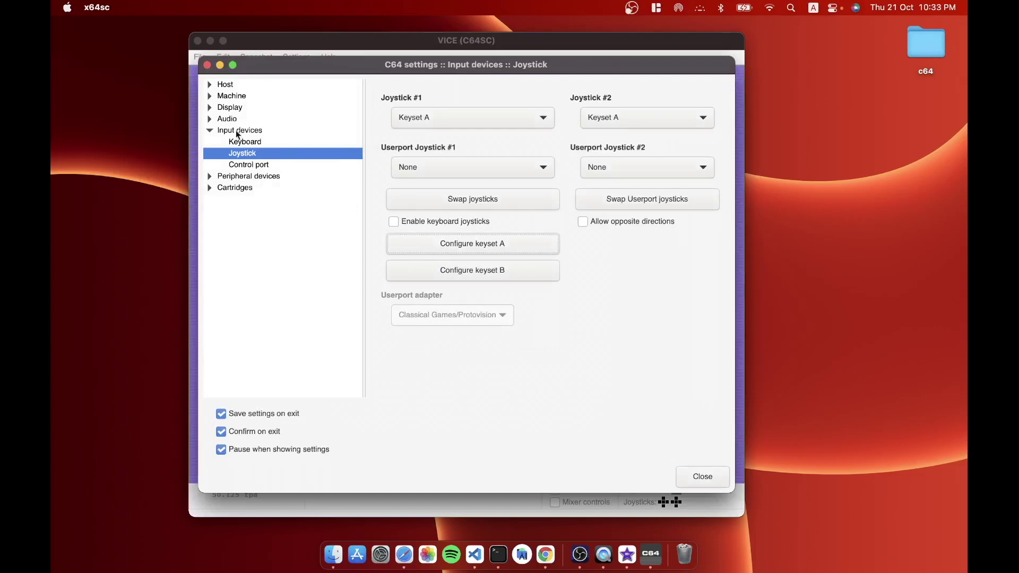
- Show the Audio SID page keeping the 6581 ReSID model, then expand Peripheral devices
left_click(209, 120)
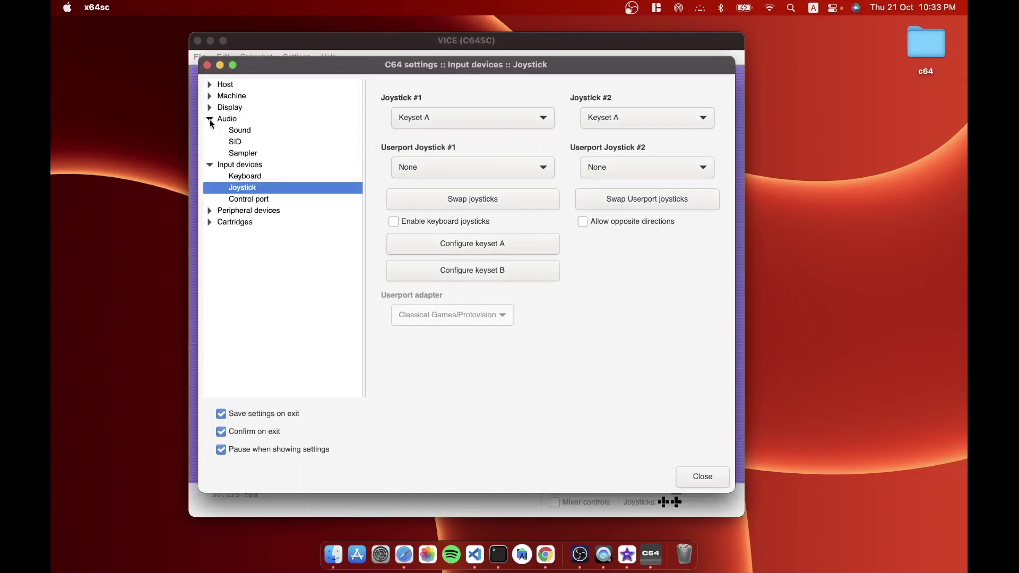
left_click(239, 142)
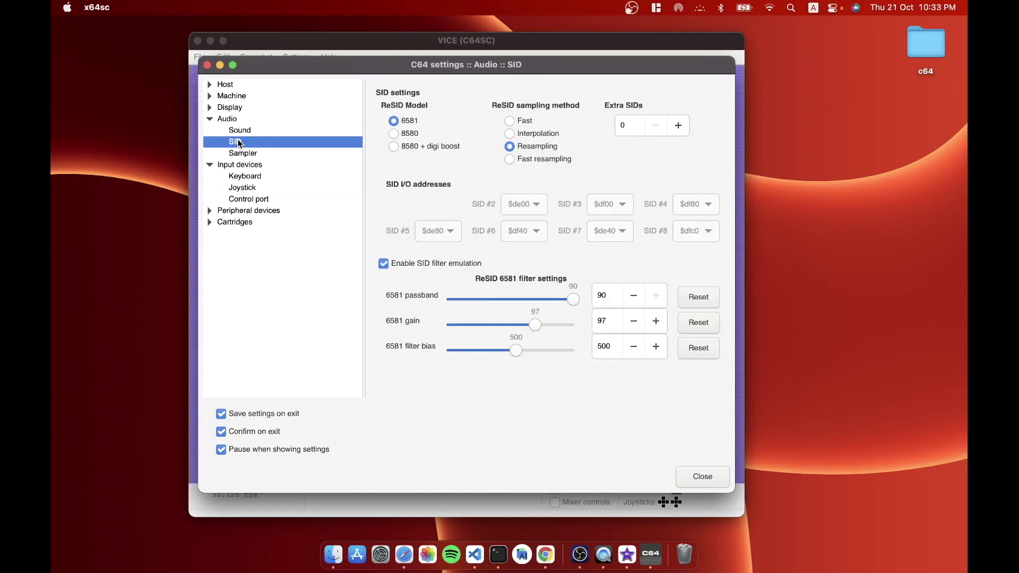
left_click(406, 124)
left_click(210, 212)
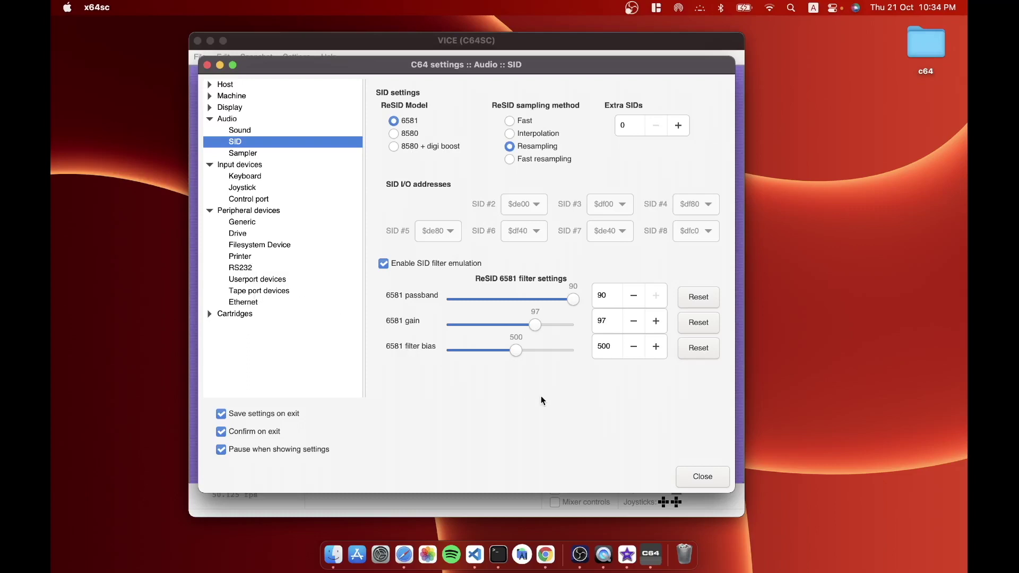
- Close the C64 Settings window to return to the BASIC READY screen
left_click(702, 476)
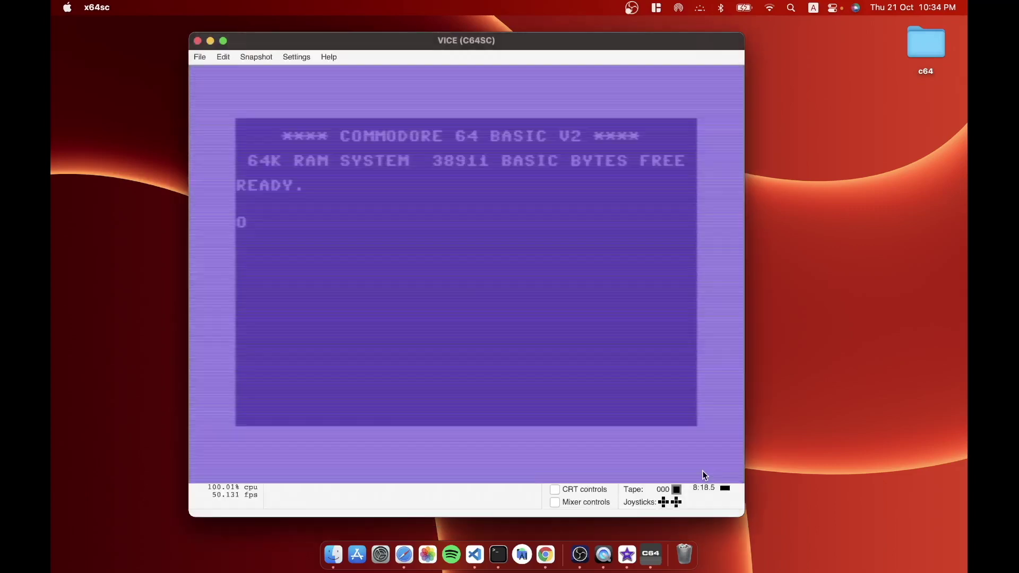